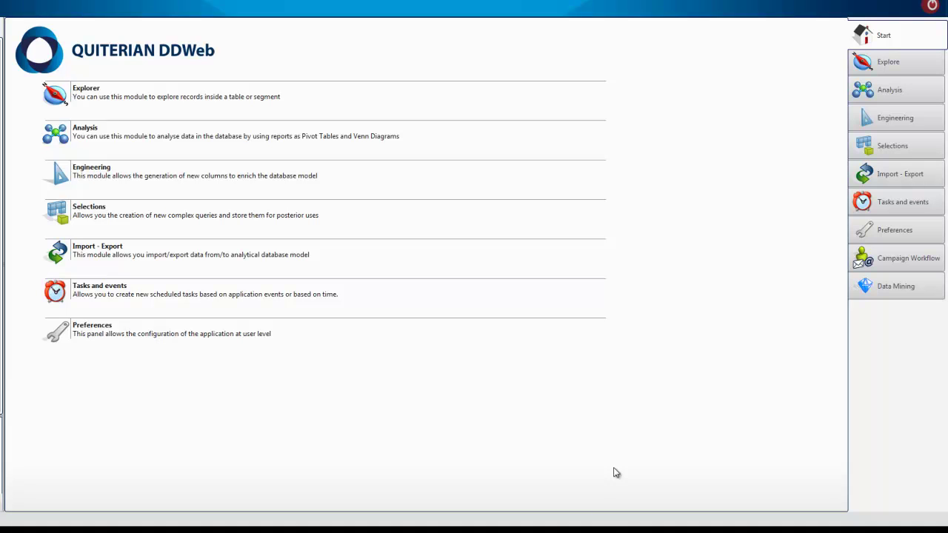
- Open the Explore module to show the Demo database tree and an empty record view
{"action": "left_click", "coordinate": [881, 67]}
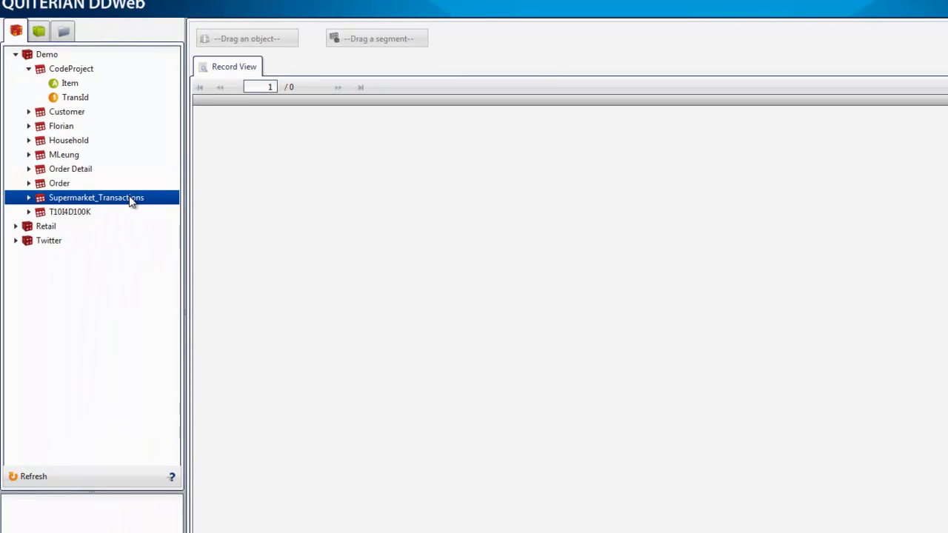
- Load the Supermarket_Transactions table (1593 records) into the record view
{"action": "left_click", "coordinate": [131, 198]}
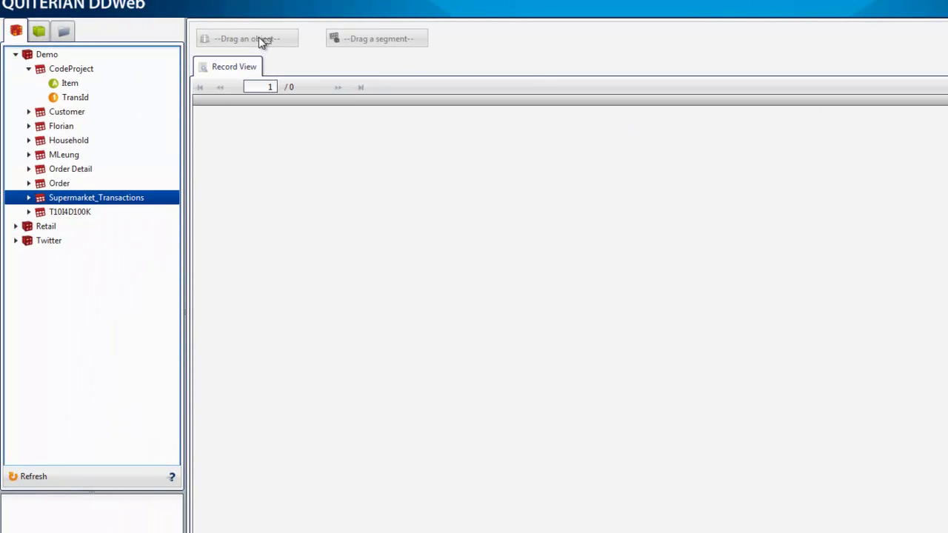
{"action": "left_click_drag", "start_coordinate": [264, 41], "coordinate": [258, 38]}
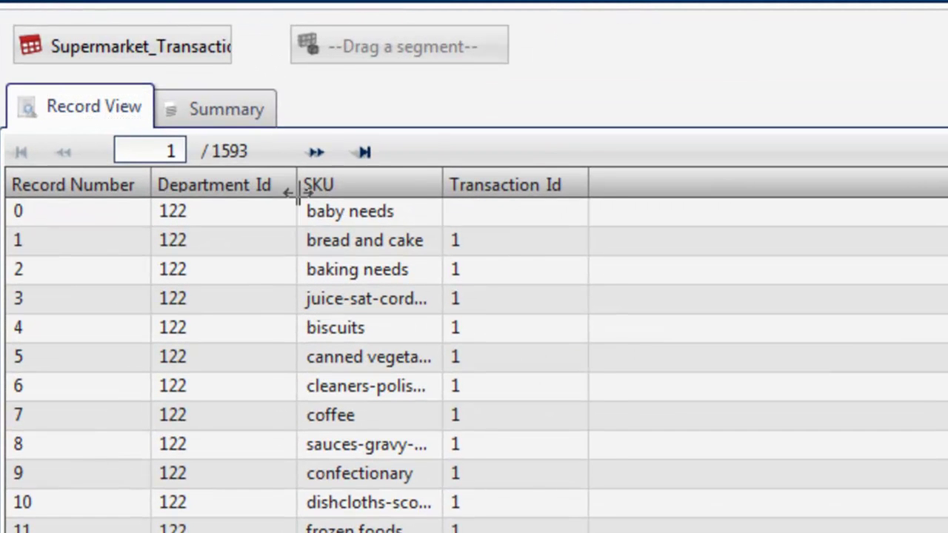
{"action": "left_click_drag", "start_coordinate": [297, 191], "coordinate": [315, 191]}
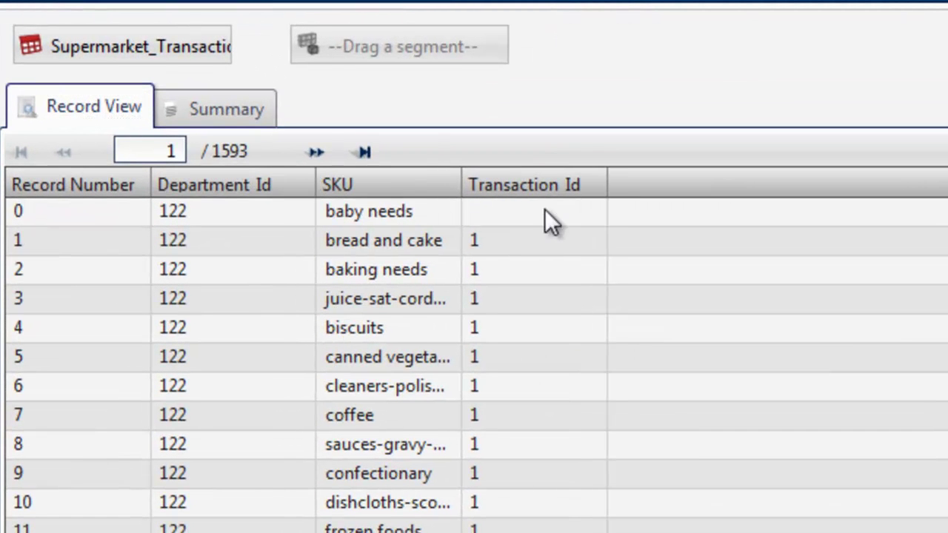
- Widen the SKU column and browse records to read full item names like baby needs
{"action": "left_click", "coordinate": [591, 213]}
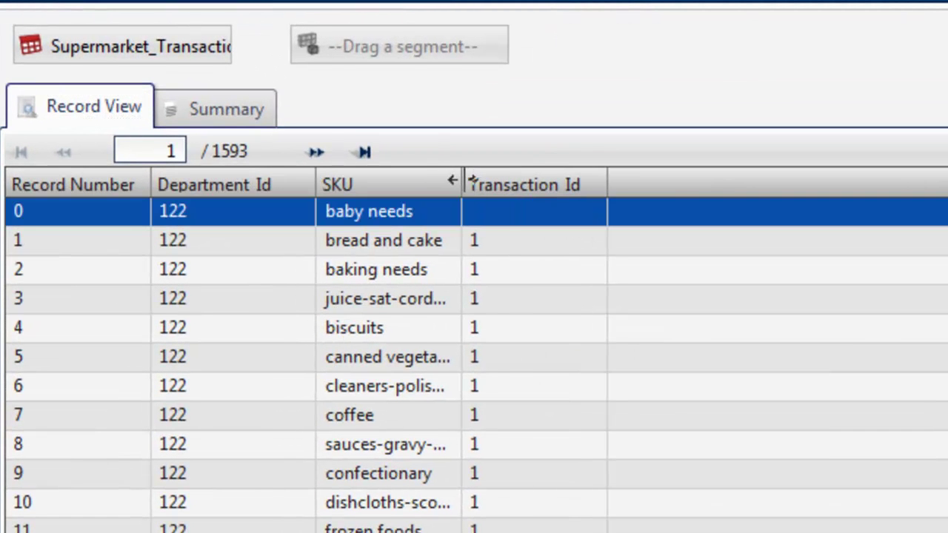
{"action": "left_click_drag", "start_coordinate": [456, 177], "coordinate": [606, 211]}
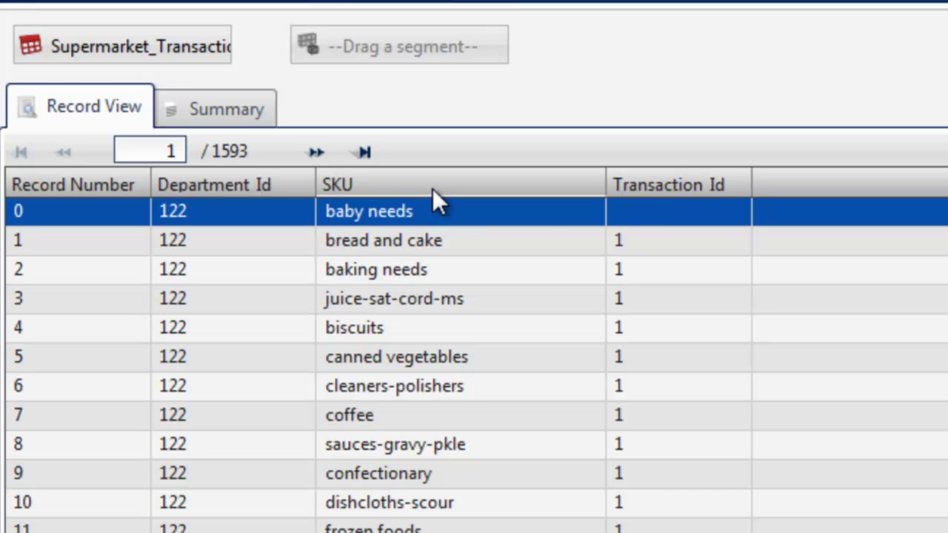
{"action": "left_click", "coordinate": [489, 242]}
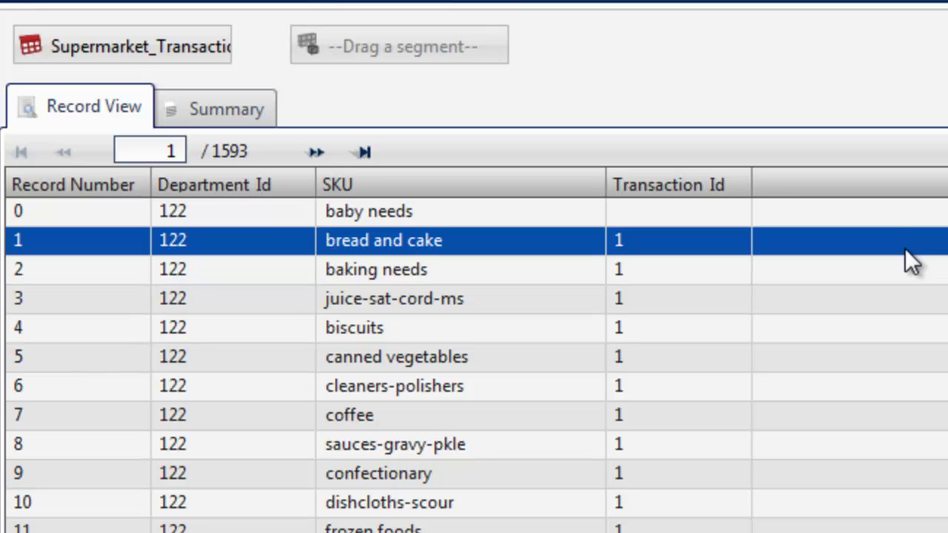
{"action": "key", "text": "Down"}
{"action": "key", "text": "Up"}
{"action": "key", "text": "Down"}
{"action": "key", "text": "Down"}
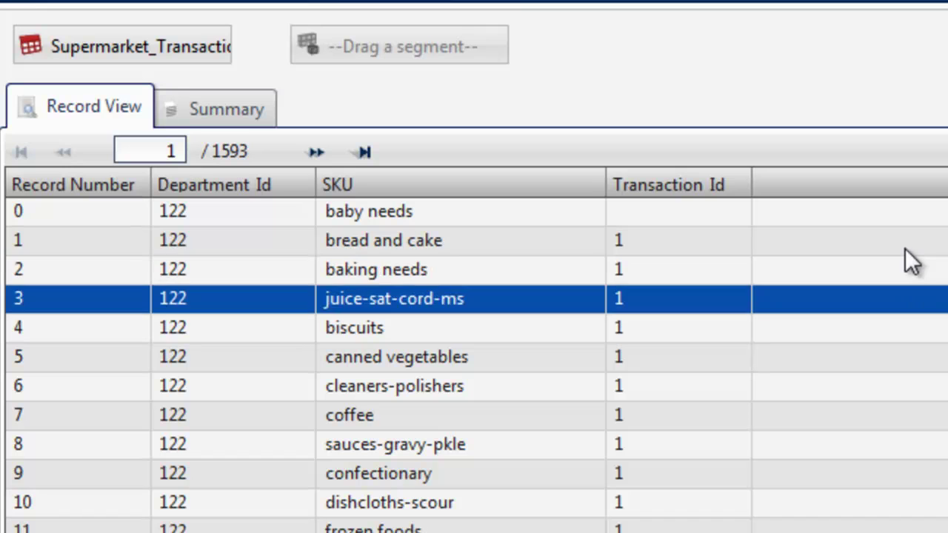
{"action": "key", "text": "Down"}
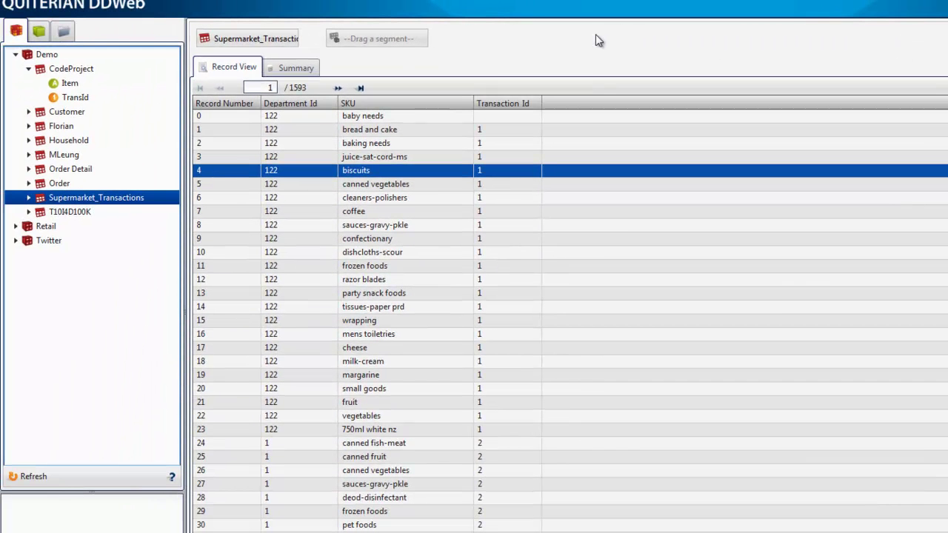
- View the Transaction_Id summary, then the SKU summary: 100 distinct values, 0 nulls, 79,626 records
{"action": "left_click", "coordinate": [29, 198]}
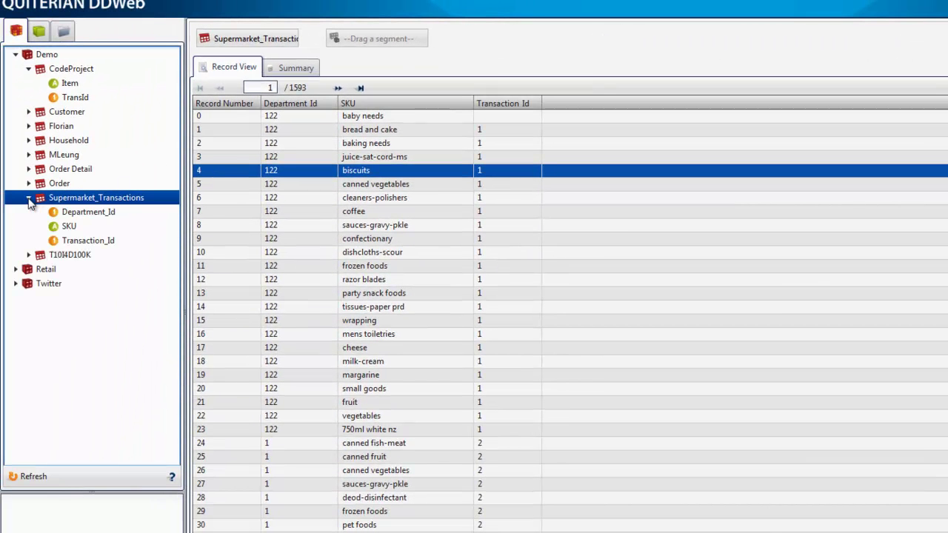
{"action": "left_click", "coordinate": [65, 241]}
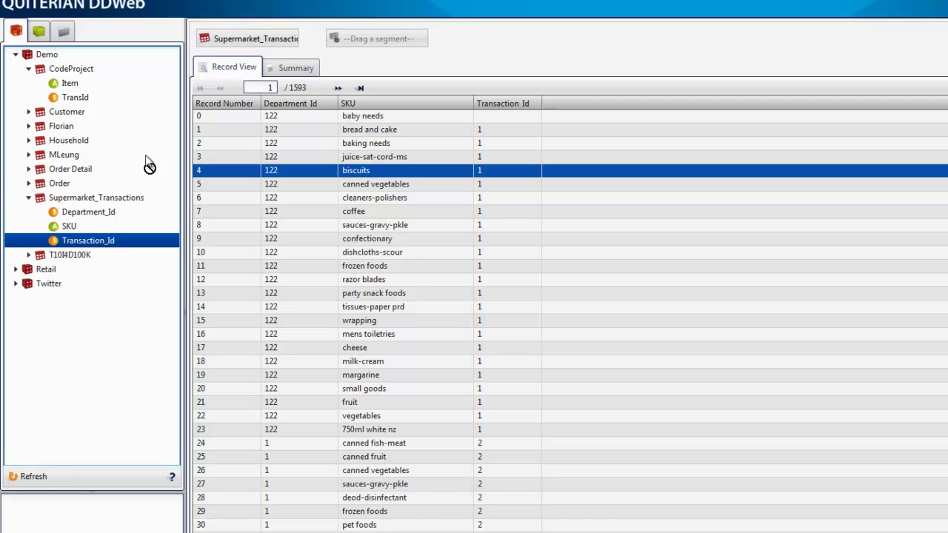
{"action": "left_click", "coordinate": [264, 38]}
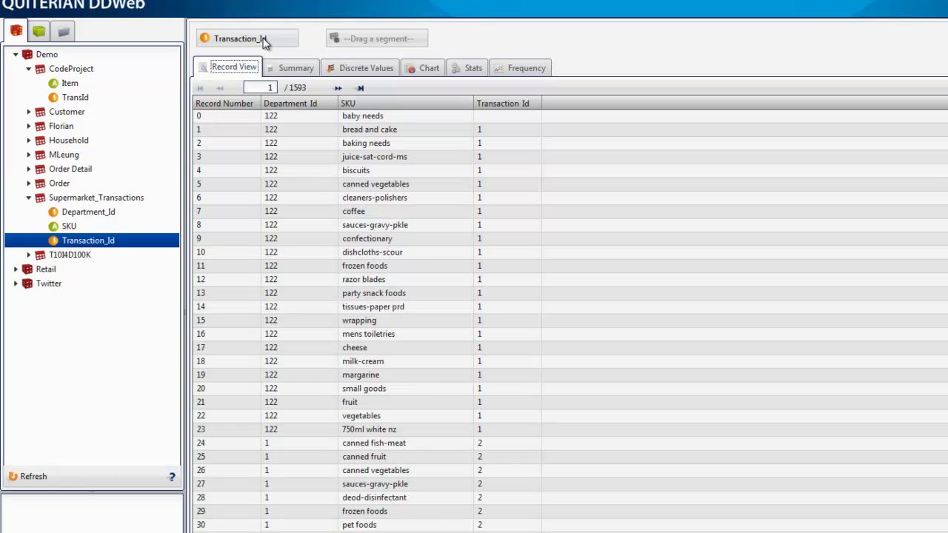
{"action": "left_click", "coordinate": [284, 72]}
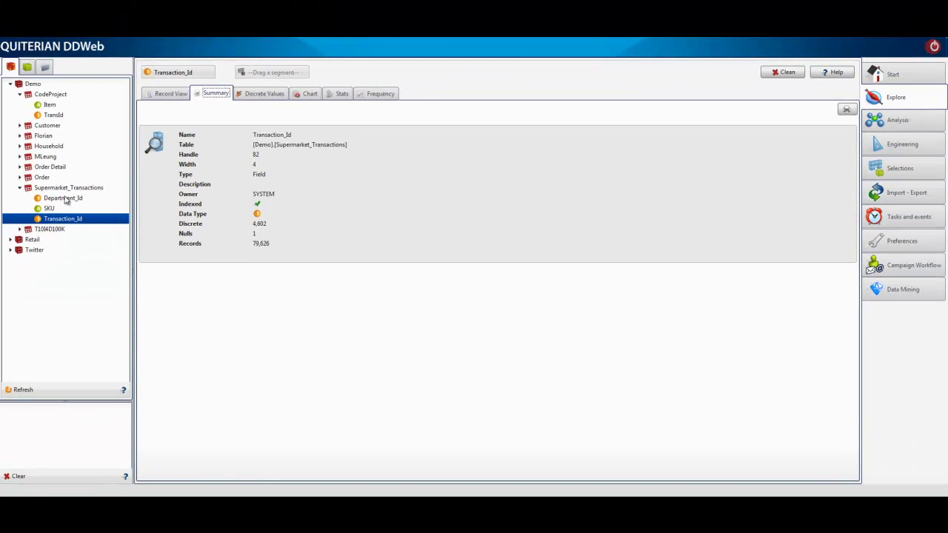
{"action": "left_click", "coordinate": [52, 210]}
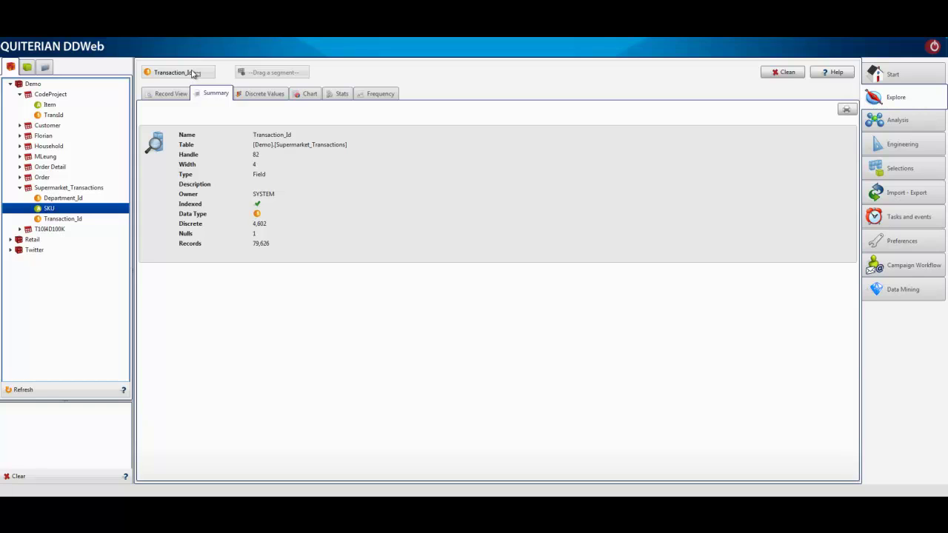
{"action": "left_click_drag", "start_coordinate": [194, 74], "coordinate": [194, 73]}
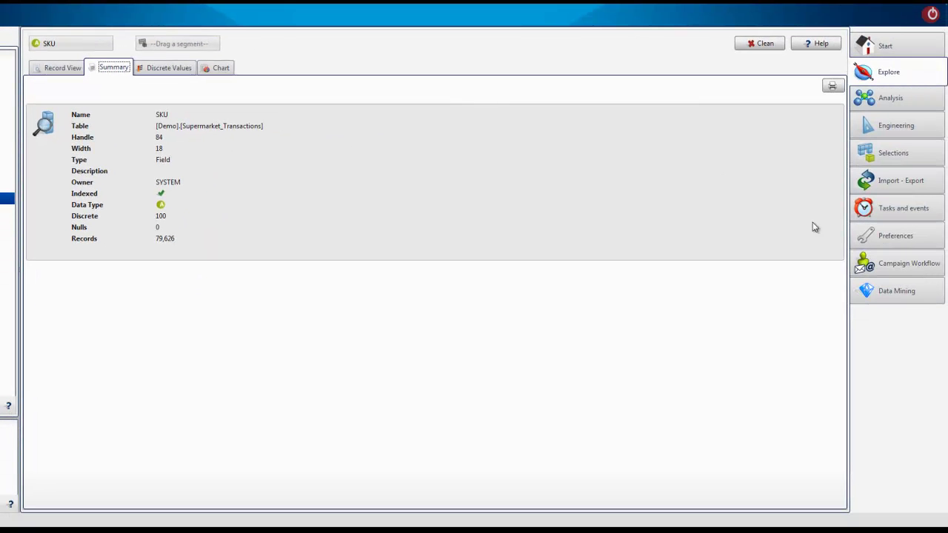
- Start an Association Rules analysis with Transaction_Id as transaction column and SKU as item
{"action": "left_click", "coordinate": [882, 295]}
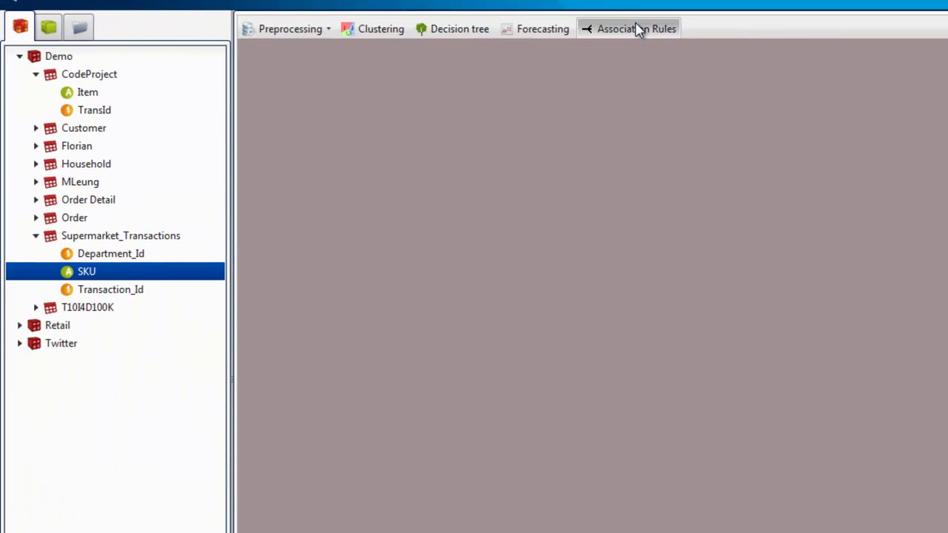
{"action": "left_click", "coordinate": [638, 29]}
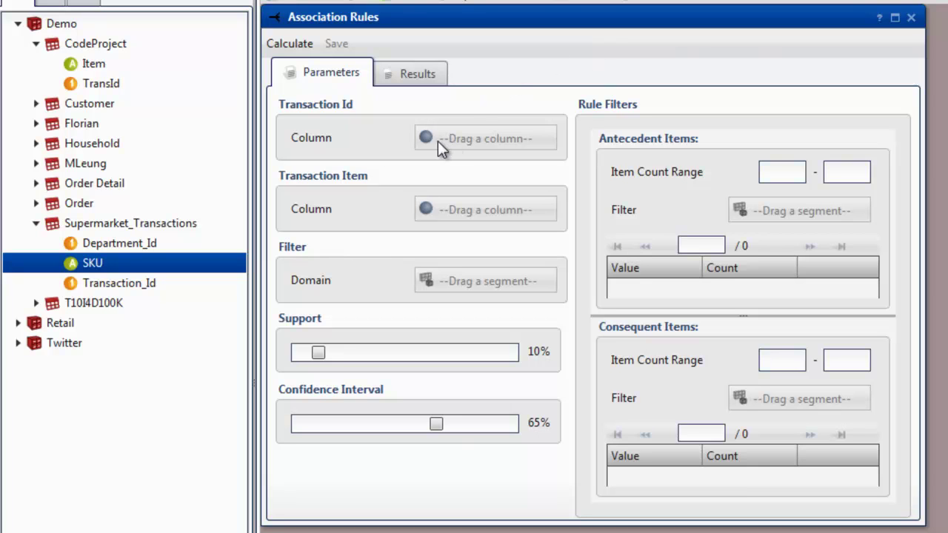
{"action": "left_click", "coordinate": [90, 287]}
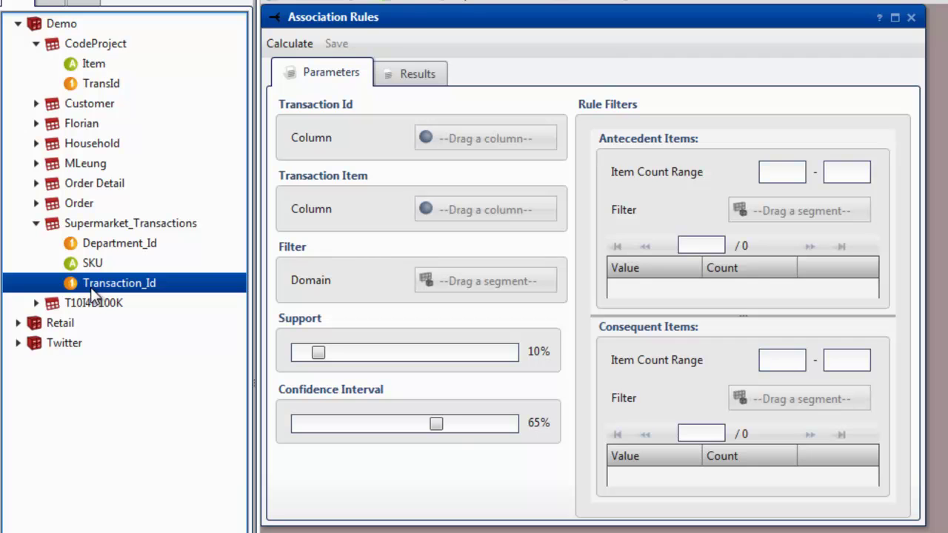
{"action": "left_click_drag", "start_coordinate": [90, 287], "coordinate": [485, 139]}
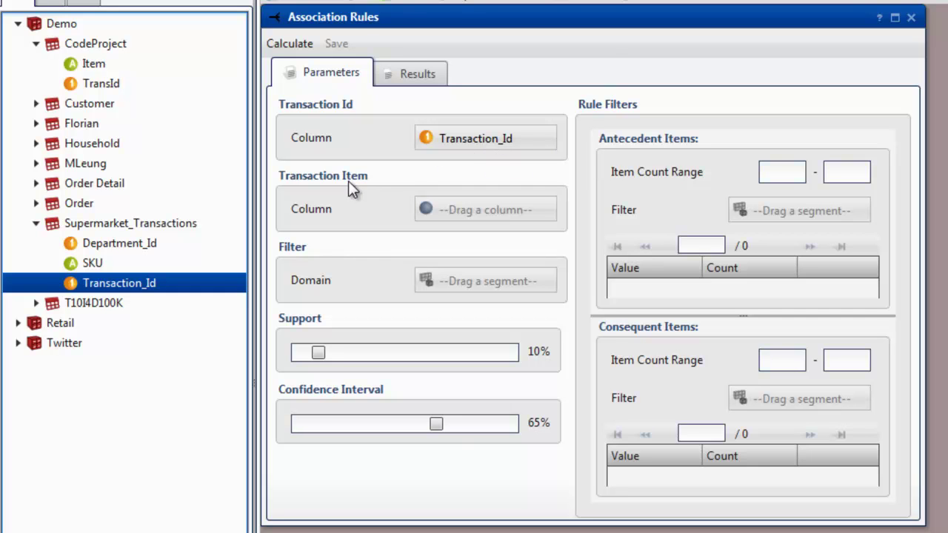
{"action": "left_click", "coordinate": [92, 263]}
{"action": "left_click_drag", "start_coordinate": [141, 270], "coordinate": [485, 214]}
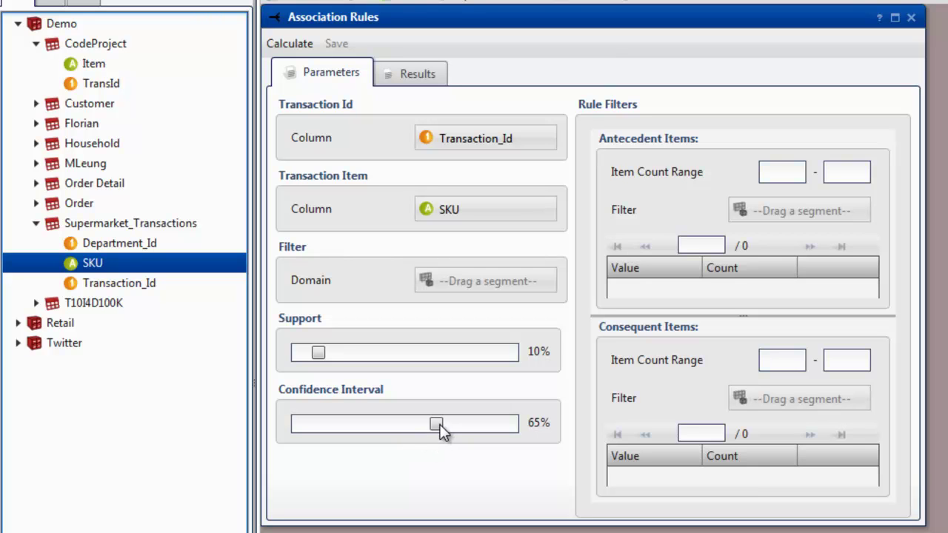
- Set rule confidence to 50% and the maximum antecedent item count to 1
{"action": "left_click_drag", "start_coordinate": [437, 424], "coordinate": [405, 429]}
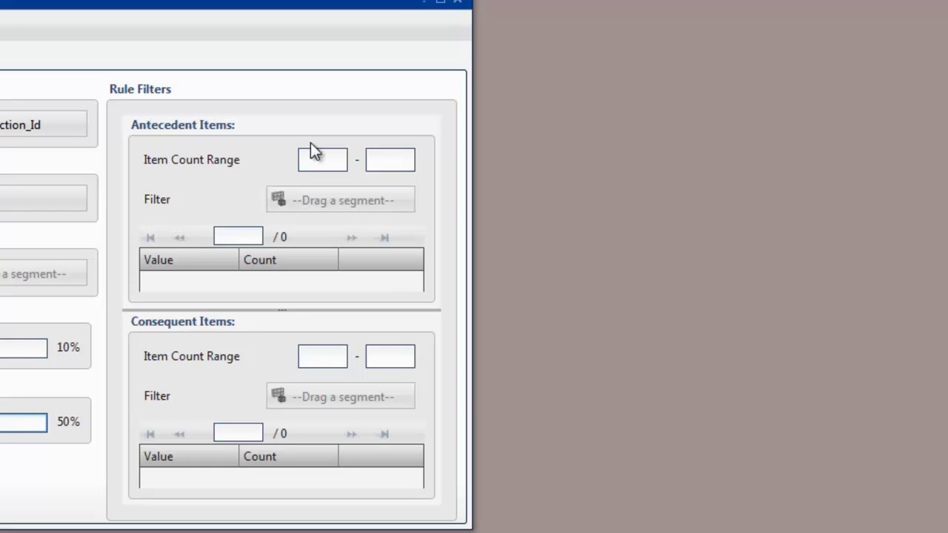
{"action": "left_click", "coordinate": [393, 159]}
{"action": "type", "text": "1"}
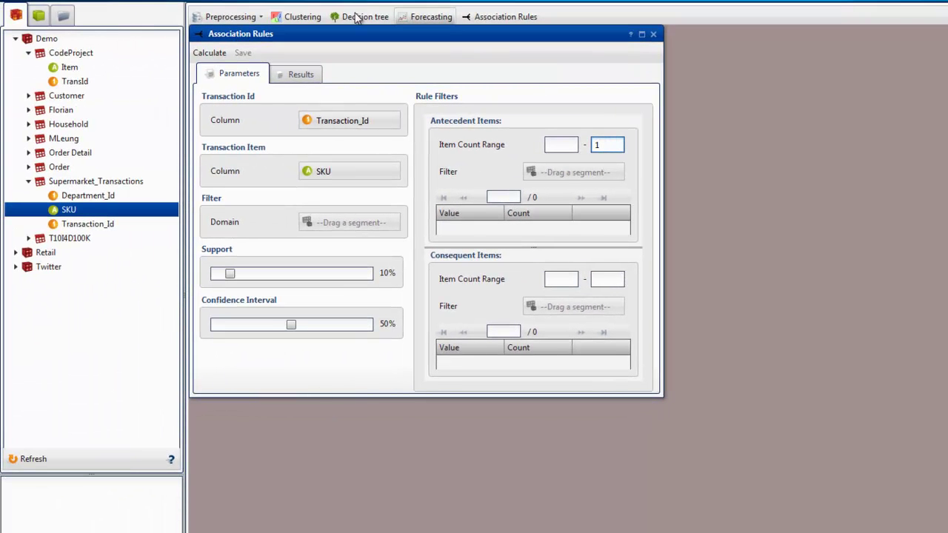
- Calculate the rules (9 pages), maximize the results window and widen Antecedent and Consequent columns
{"action": "left_click", "coordinate": [210, 52]}
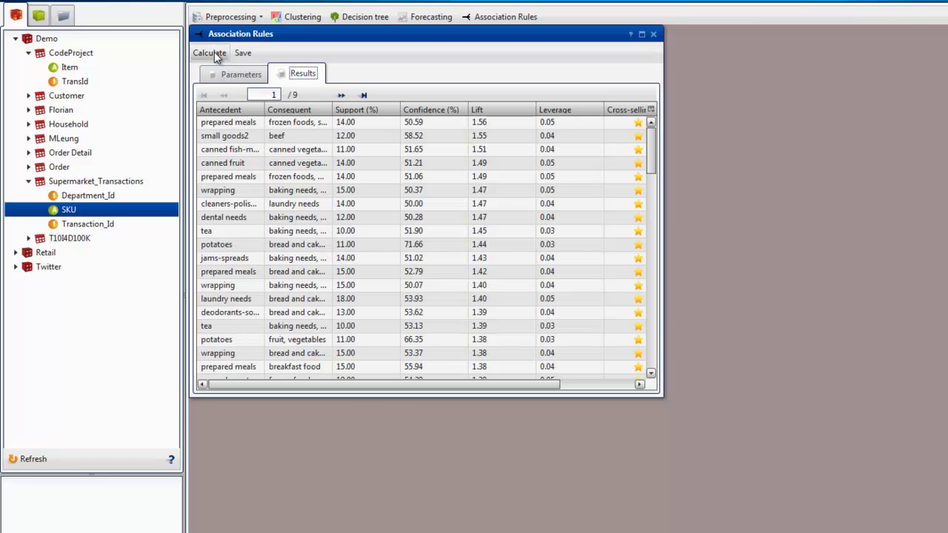
{"action": "double_click", "coordinate": [318, 37]}
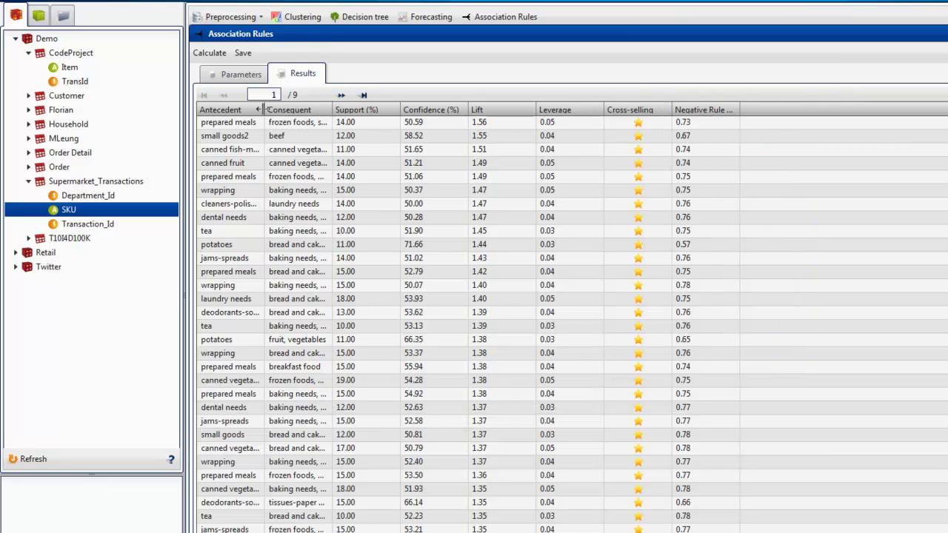
{"action": "left_click_drag", "start_coordinate": [264, 110], "coordinate": [329, 110]}
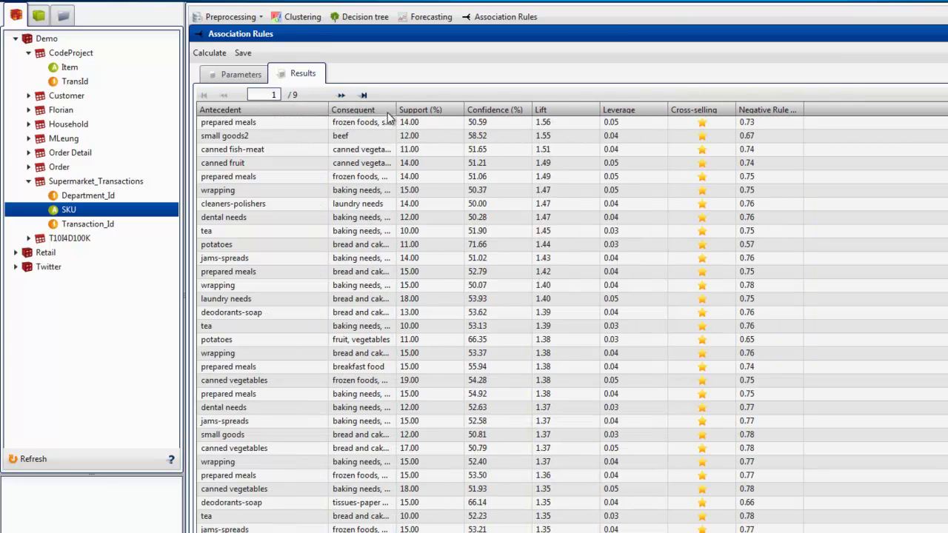
{"action": "left_click_drag", "start_coordinate": [387, 117], "coordinate": [508, 115]}
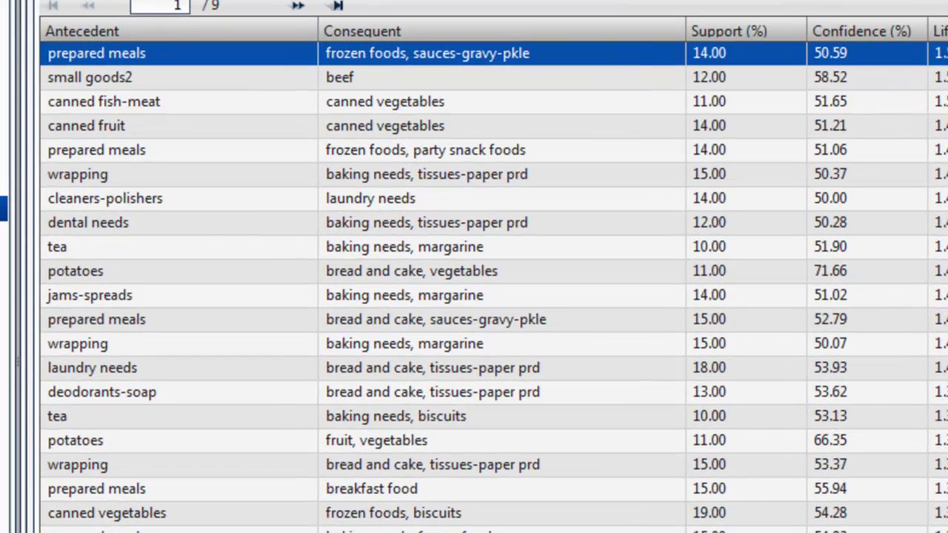
{"action": "key", "text": "Down"}
{"action": "key", "text": "Down"}
{"action": "key", "text": "Down"}
{"action": "key", "text": "Down"}
{"action": "key", "text": "Down"}
{"action": "key", "text": "Down"}
{"action": "key", "text": "Down"}
{"action": "key", "text": "Down"}
{"action": "key", "text": "Down"}
{"action": "key", "text": "Down"}
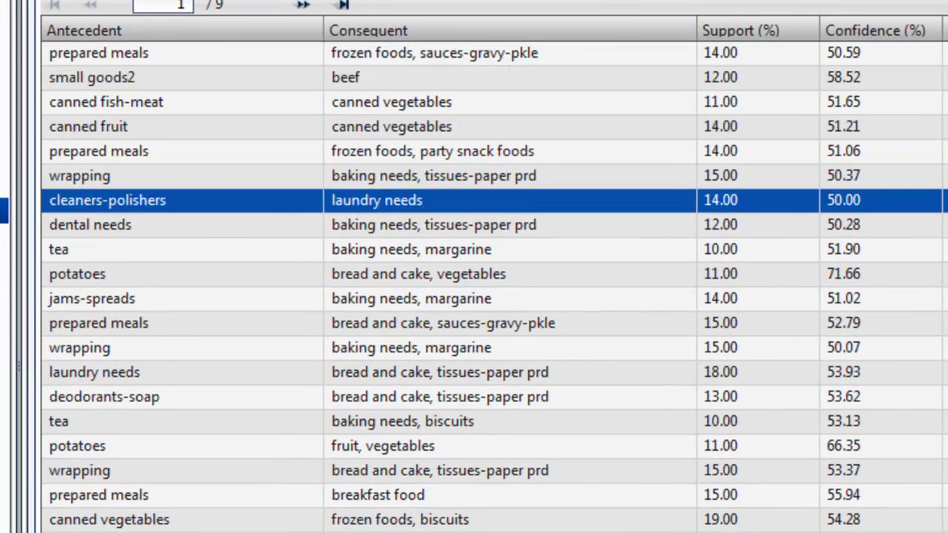
{"action": "key", "text": "Down"}
{"action": "key", "text": "Down"}
{"action": "key", "text": "Down"}
{"action": "key", "text": "Down"}
{"action": "key", "text": "Down"}
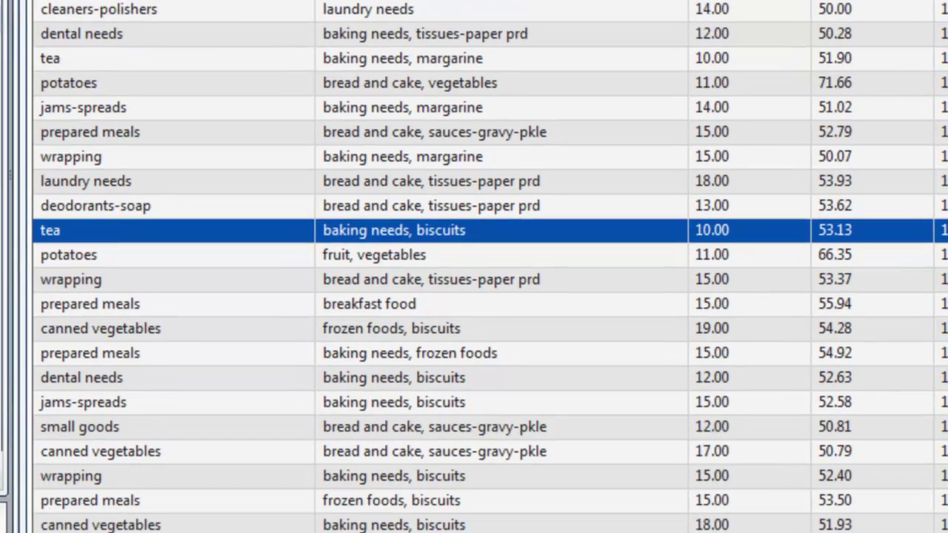
{"action": "key", "text": "Down"}
{"action": "key", "text": "Down"}
{"action": "key", "text": "Down"}
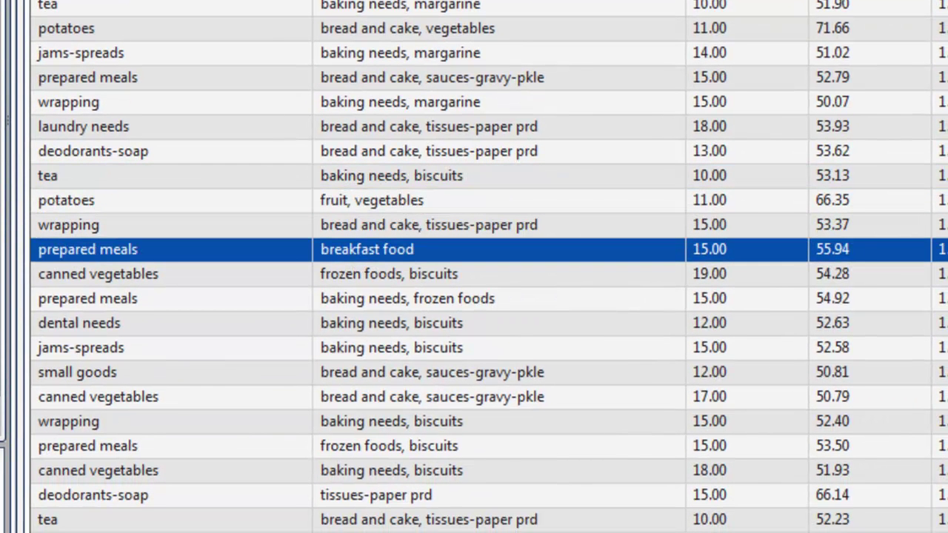
{"action": "scroll", "coordinate": [822, 3], "scroll_direction": "down", "scroll_amount": 7}
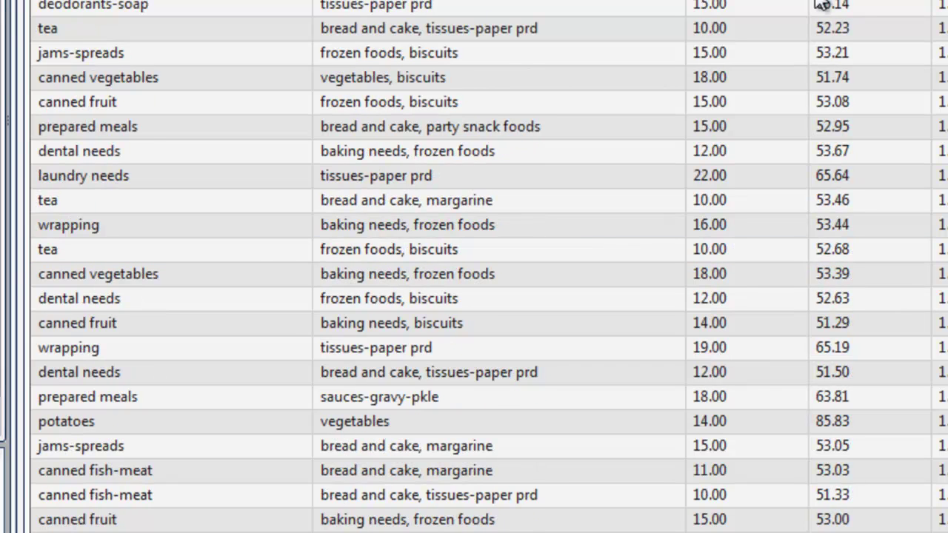
{"action": "left_click", "coordinate": [271, 326]}
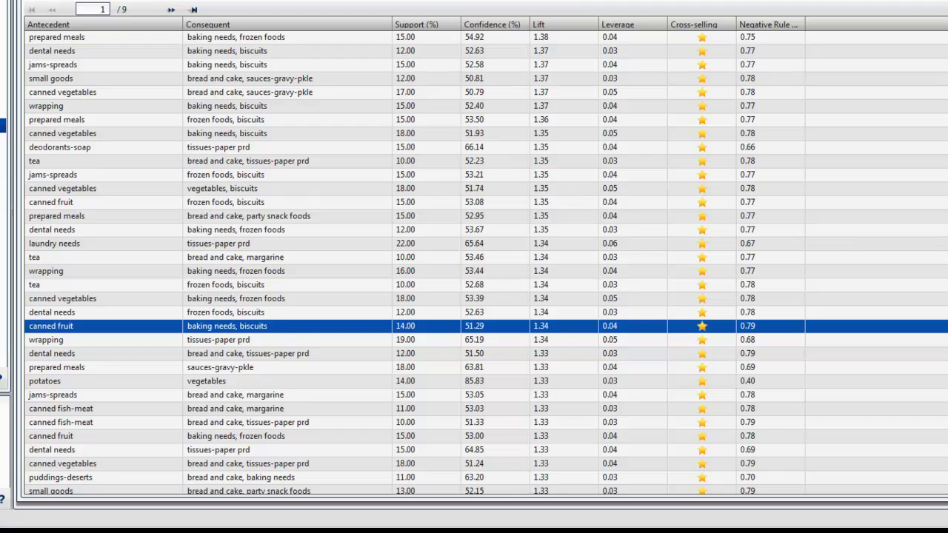
{"action": "scroll", "coordinate": [486, 259], "scroll_direction": "up", "scroll_amount": 7}
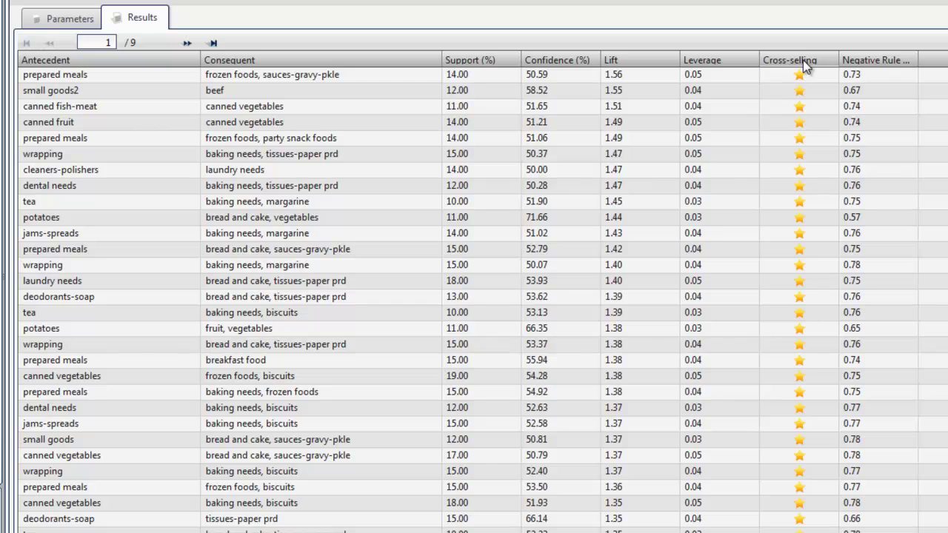
- On the Parameters tab, set minimum support to 20% and confidence to 40%
{"action": "left_click", "coordinate": [68, 17]}
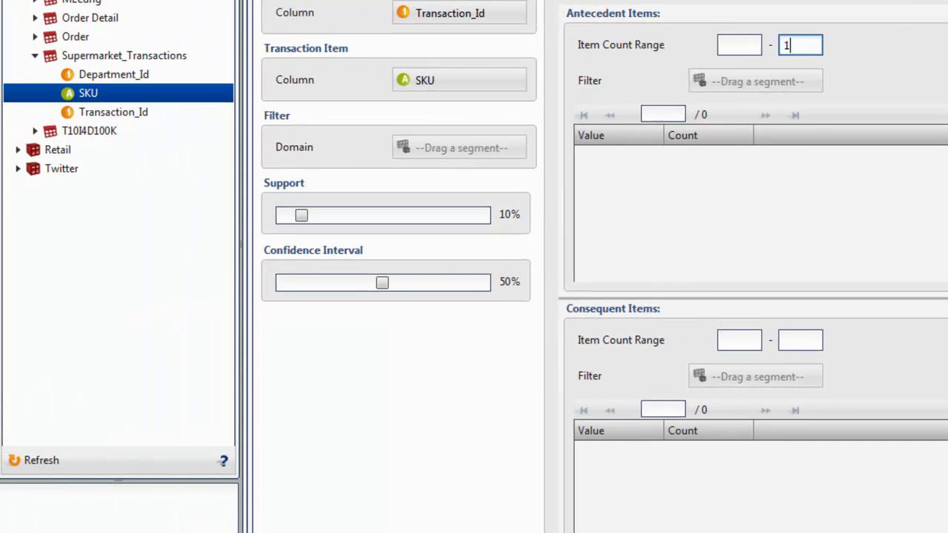
{"action": "left_click_drag", "start_coordinate": [302, 215], "coordinate": [323, 218]}
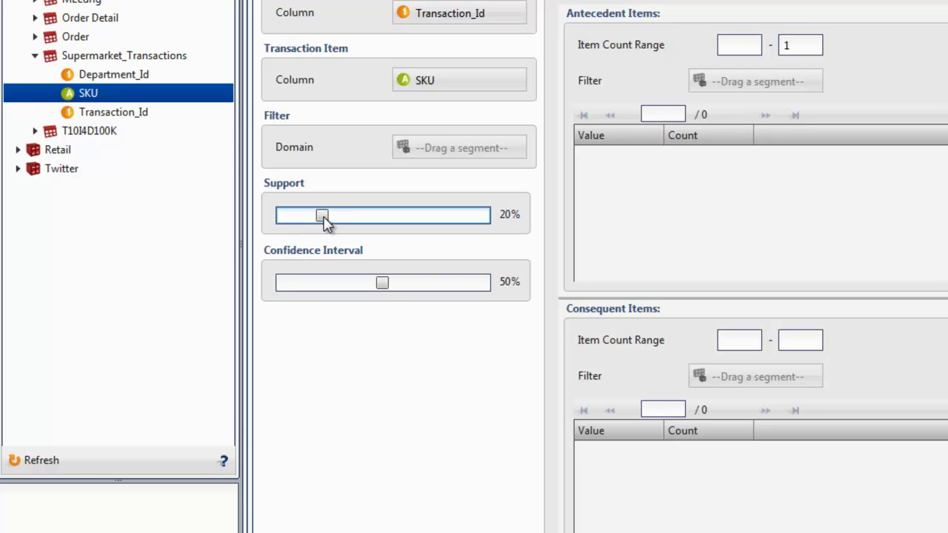
{"action": "left_click_drag", "start_coordinate": [382, 284], "coordinate": [363, 289]}
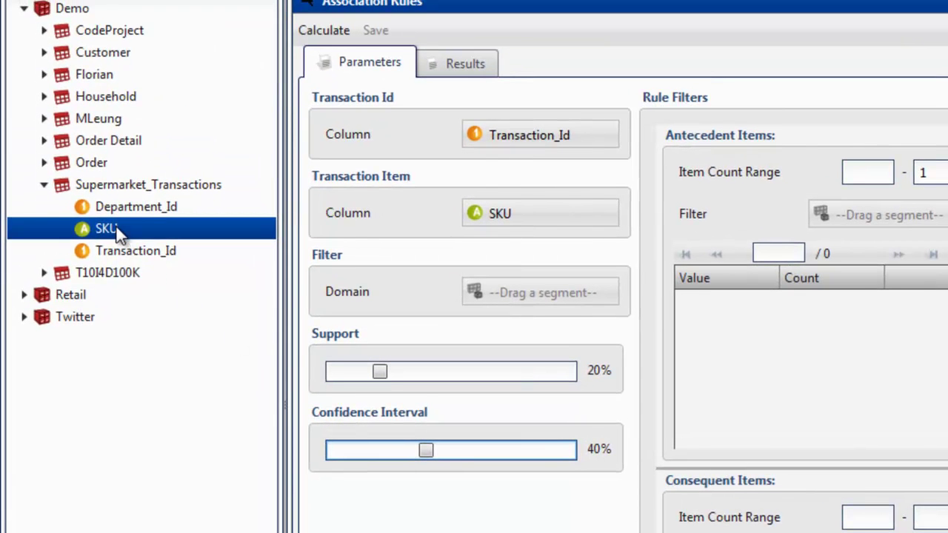
- Filter rule antecedents to party snack foods, picked from the sorted SKU values
{"action": "double_click", "coordinate": [116, 229]}
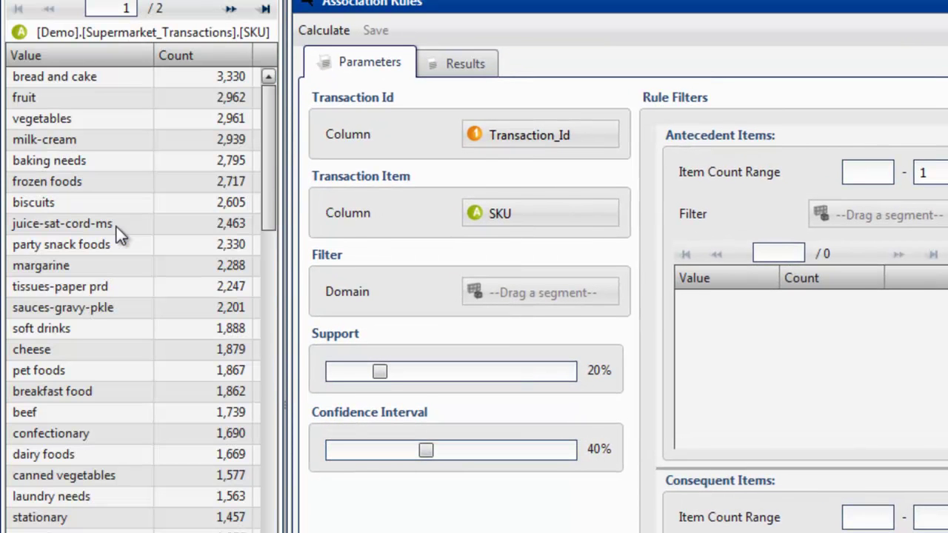
{"action": "left_click", "coordinate": [117, 58]}
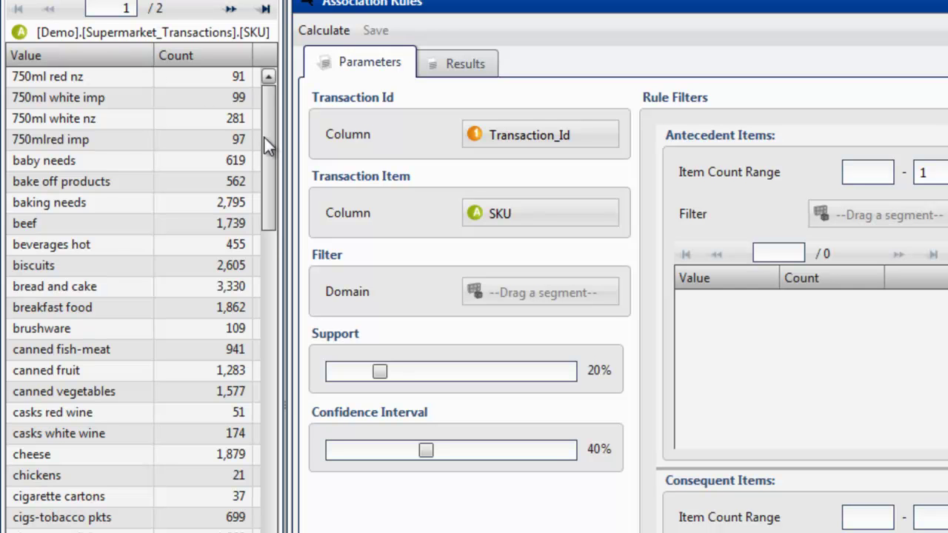
{"action": "left_click_drag", "start_coordinate": [264, 136], "coordinate": [287, 405]}
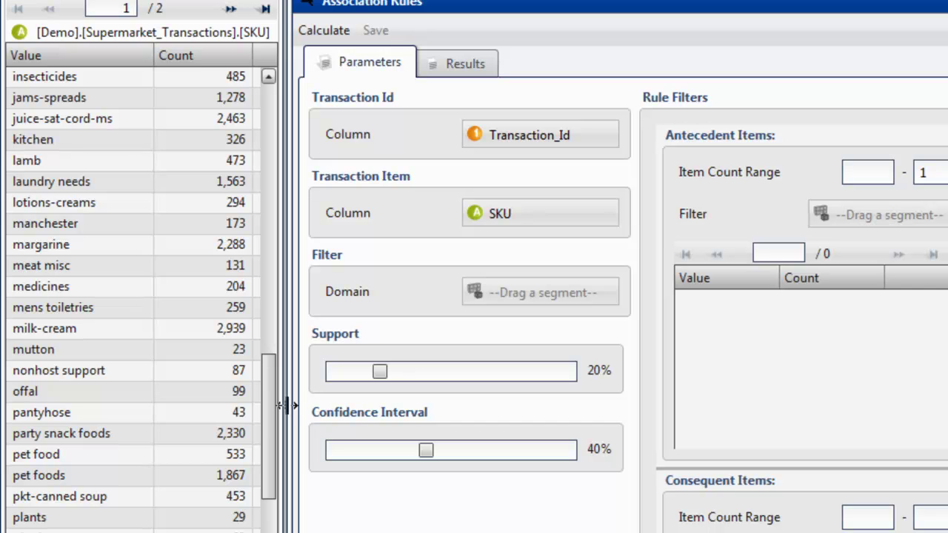
{"action": "left_click", "coordinate": [90, 436]}
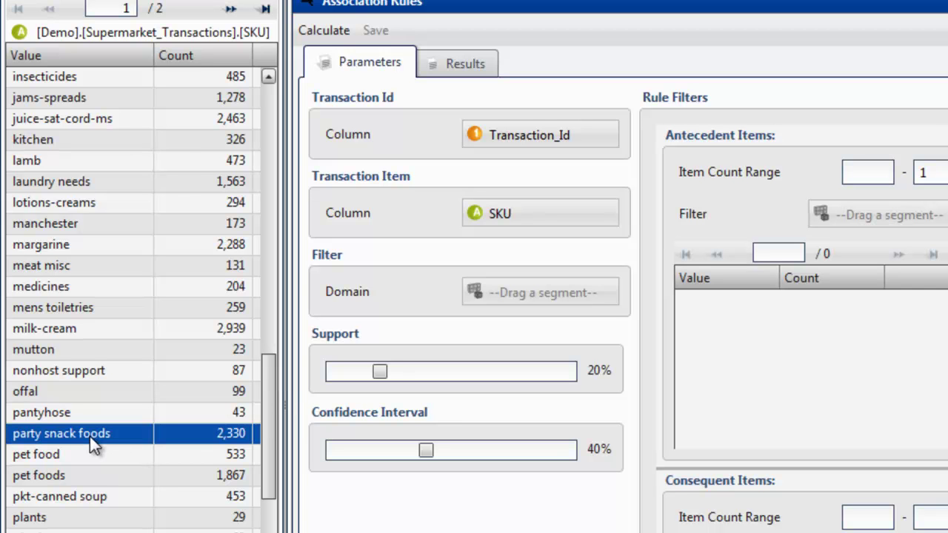
{"action": "left_click_drag", "start_coordinate": [89, 436], "coordinate": [717, 309]}
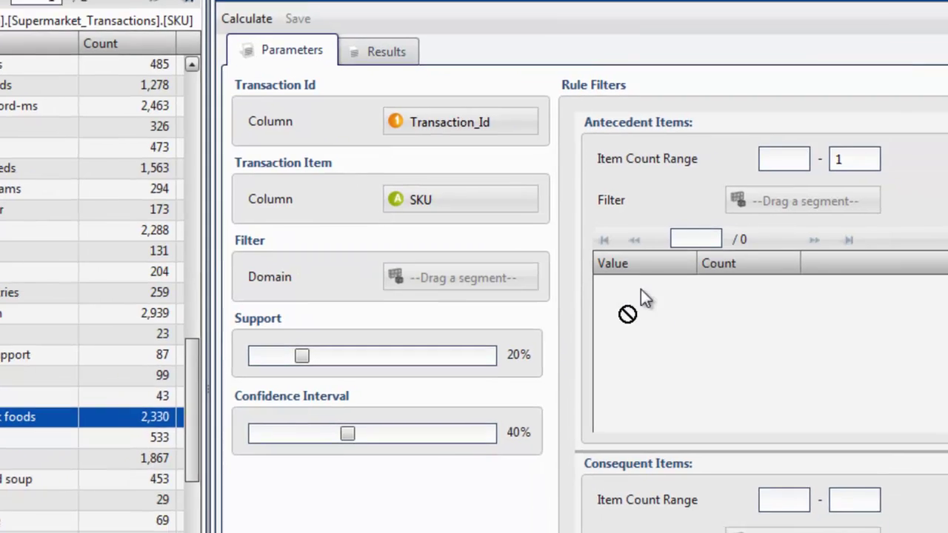
{"action": "left_click_drag", "start_coordinate": [641, 289], "coordinate": [811, 204]}
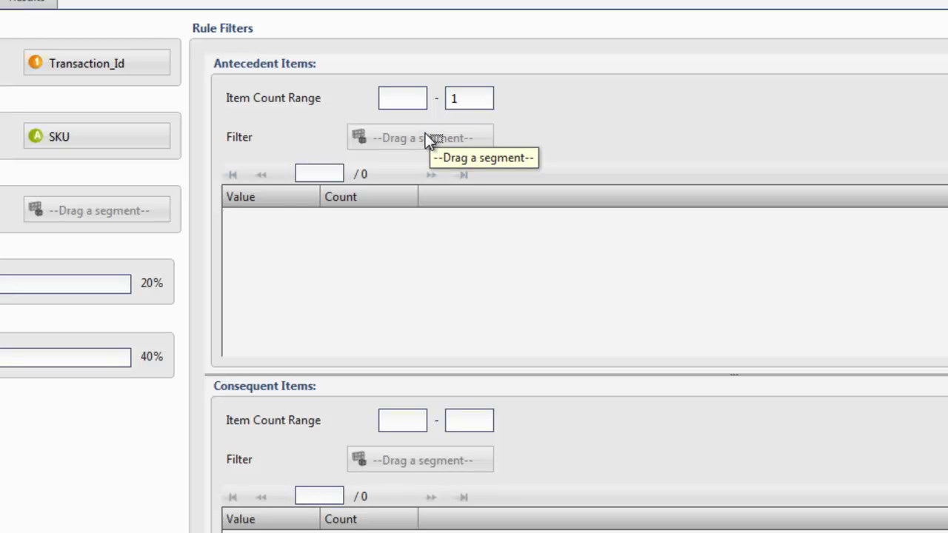
{"action": "left_click_drag", "start_coordinate": [428, 141], "coordinate": [428, 141]}
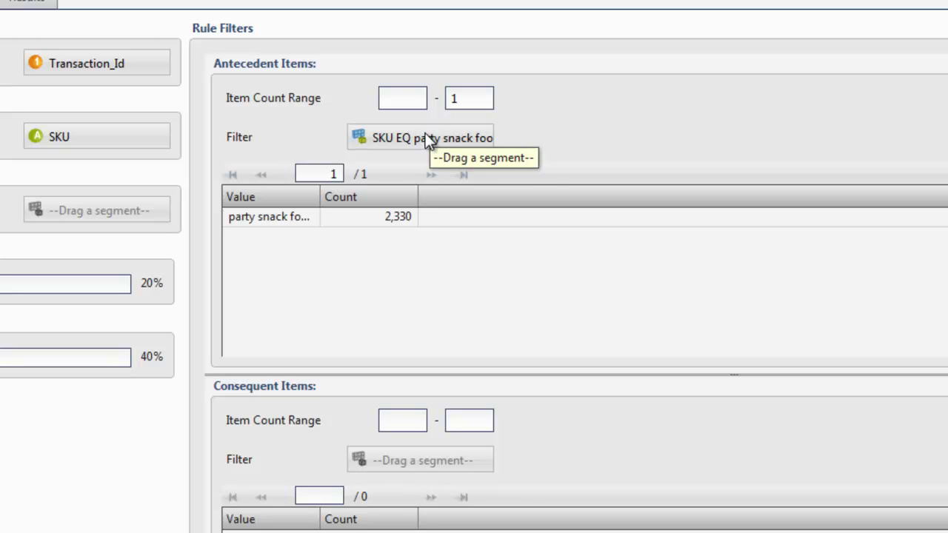
- Widen the antecedent filter's Value column and set the maximum consequent item count to 1
{"action": "left_click_drag", "start_coordinate": [320, 197], "coordinate": [386, 211]}
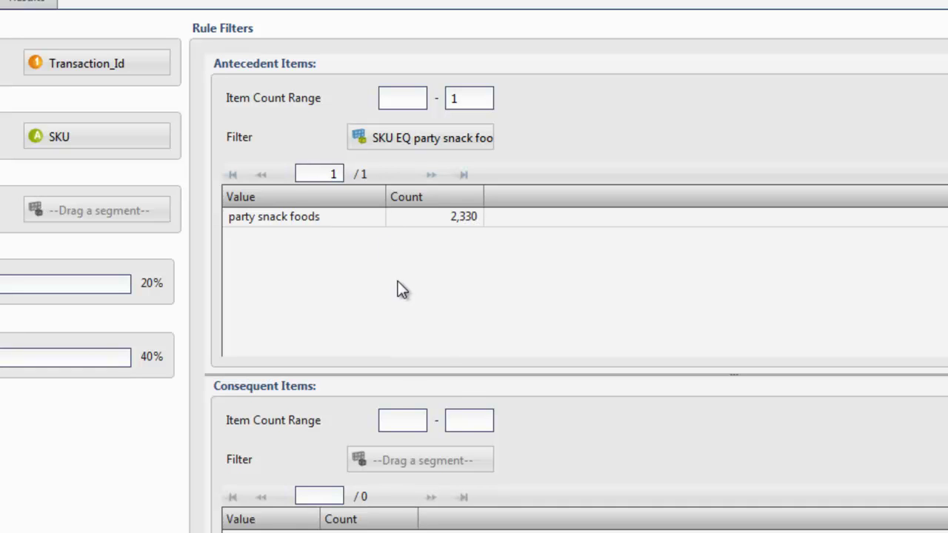
{"action": "left_click", "coordinate": [480, 422]}
{"action": "type", "text": "1"}
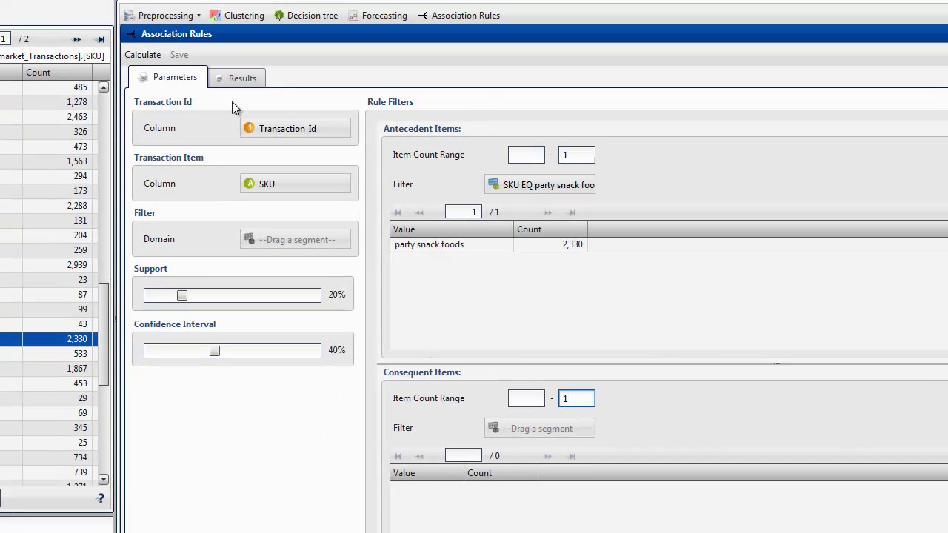
- Calculate the 17 party snack foods rules and widen the Antecedent and Consequent columns
{"action": "left_click", "coordinate": [154, 54]}
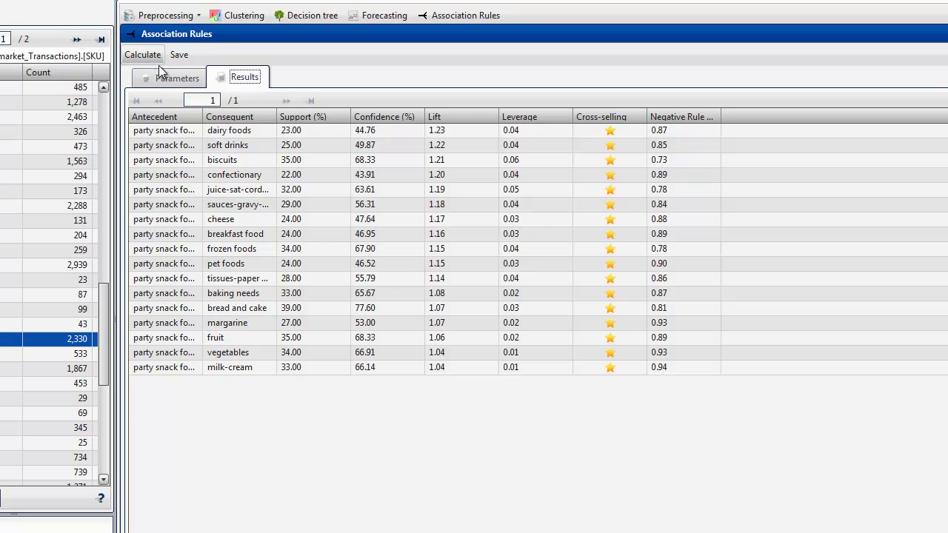
{"action": "left_click_drag", "start_coordinate": [203, 117], "coordinate": [255, 117]}
{"action": "left_click_drag", "start_coordinate": [328, 117], "coordinate": [391, 120]}
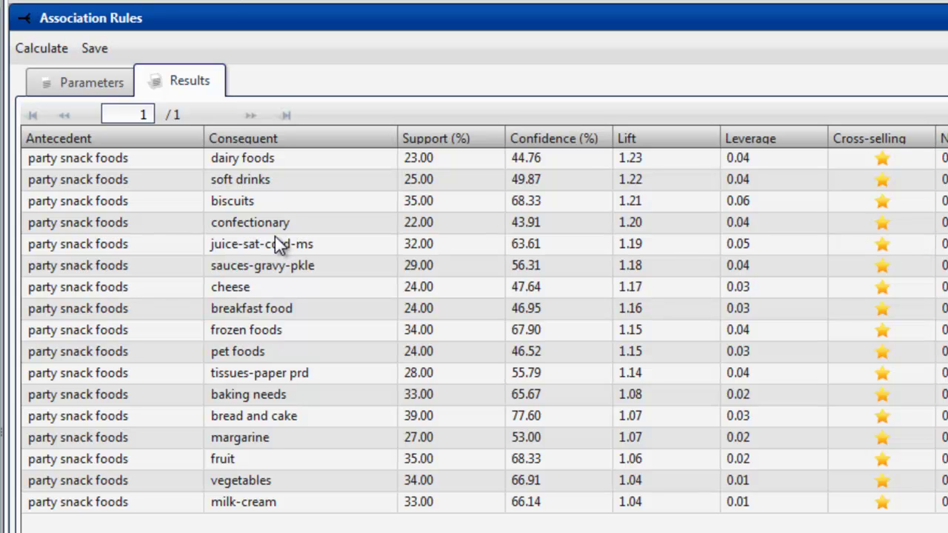
- Inspect the breakfast food and tissues-paper prd rules, then return to the Parameters tab
{"action": "left_click", "coordinate": [344, 313]}
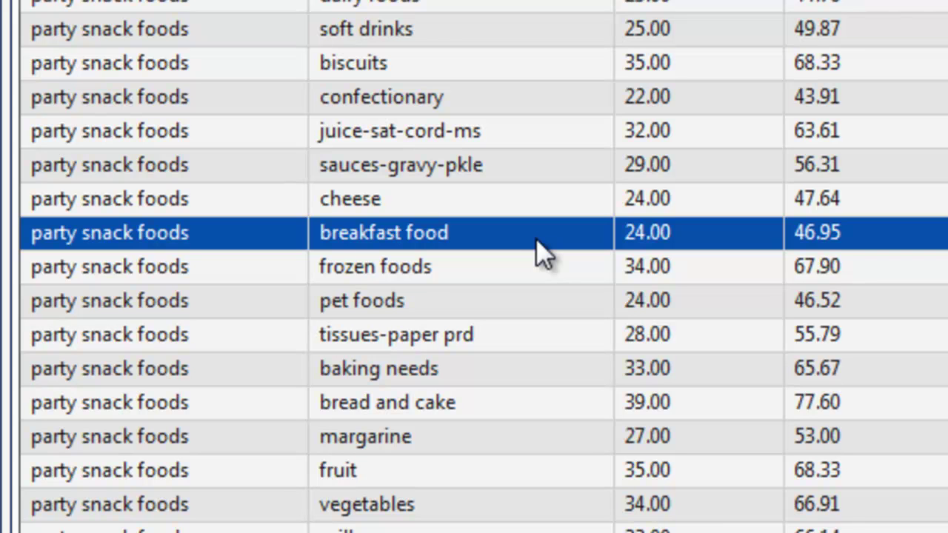
{"action": "left_click", "coordinate": [540, 341]}
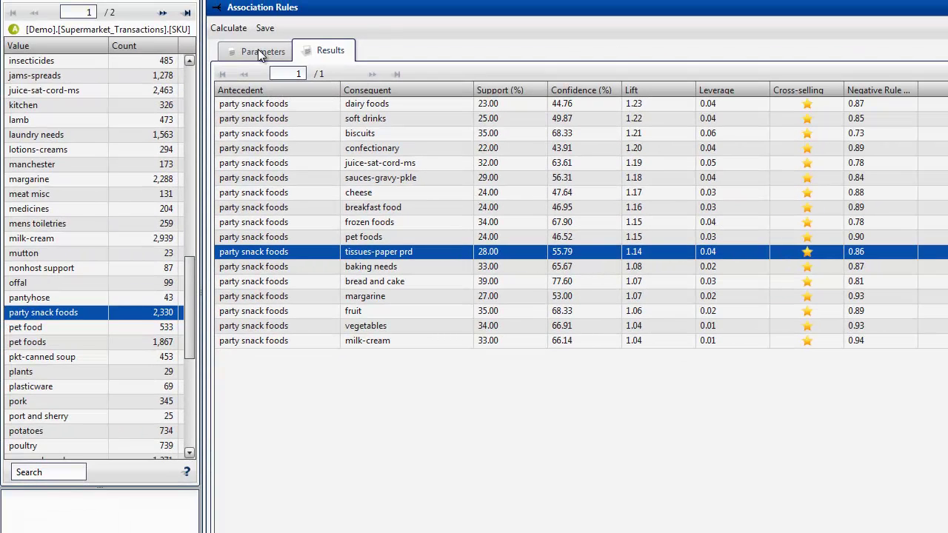
{"action": "left_click", "coordinate": [259, 54]}
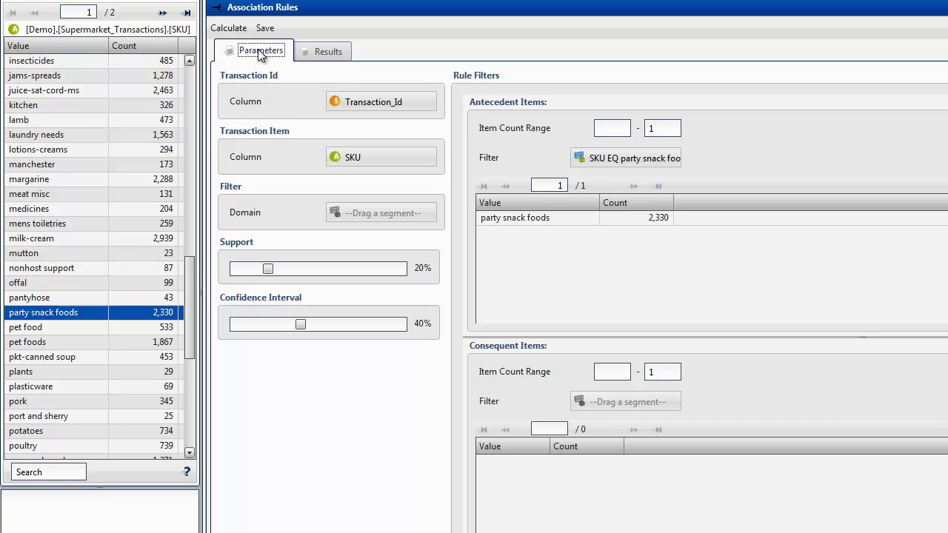
- Set minimum support to 10% and minimum confidence to 50%
{"action": "left_click_drag", "start_coordinate": [270, 271], "coordinate": [255, 271]}
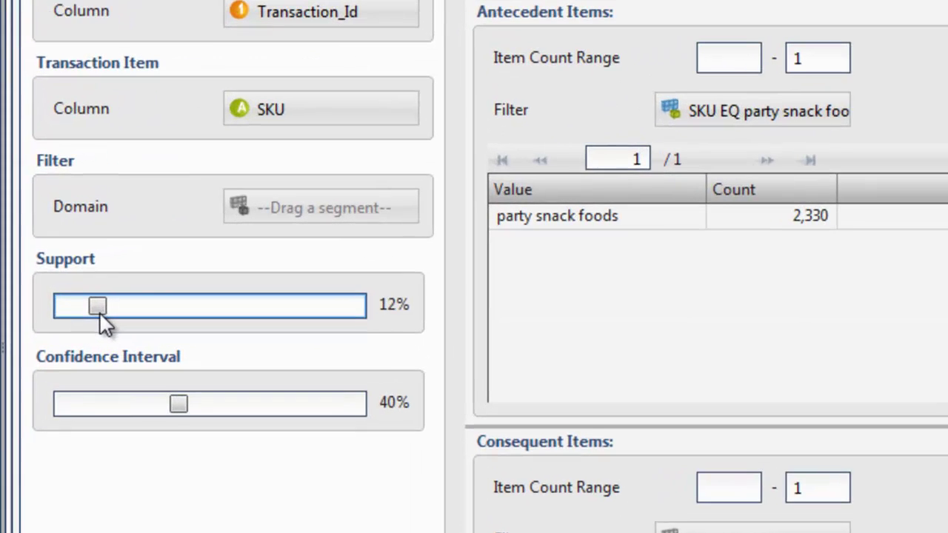
{"action": "left_click_drag", "start_coordinate": [99, 311], "coordinate": [96, 312]}
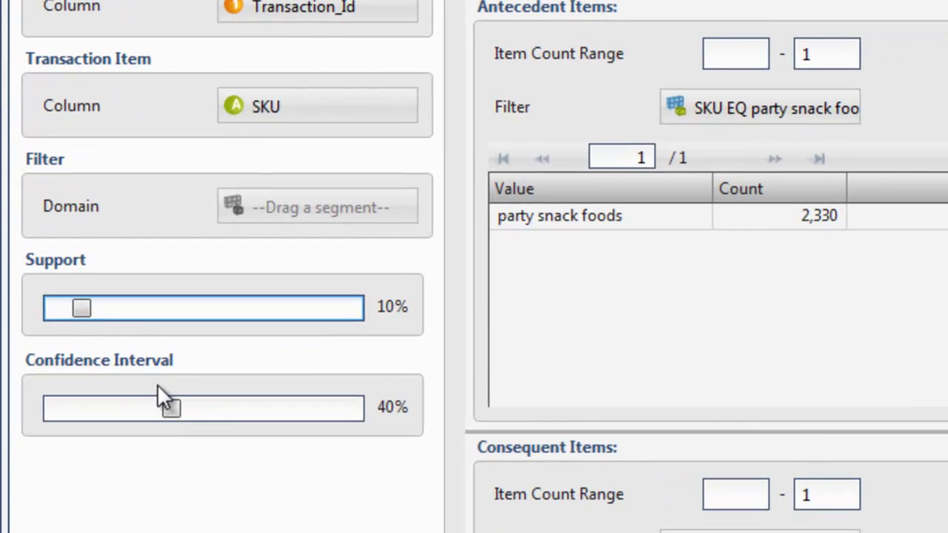
{"action": "left_click_drag", "start_coordinate": [175, 408], "coordinate": [204, 411]}
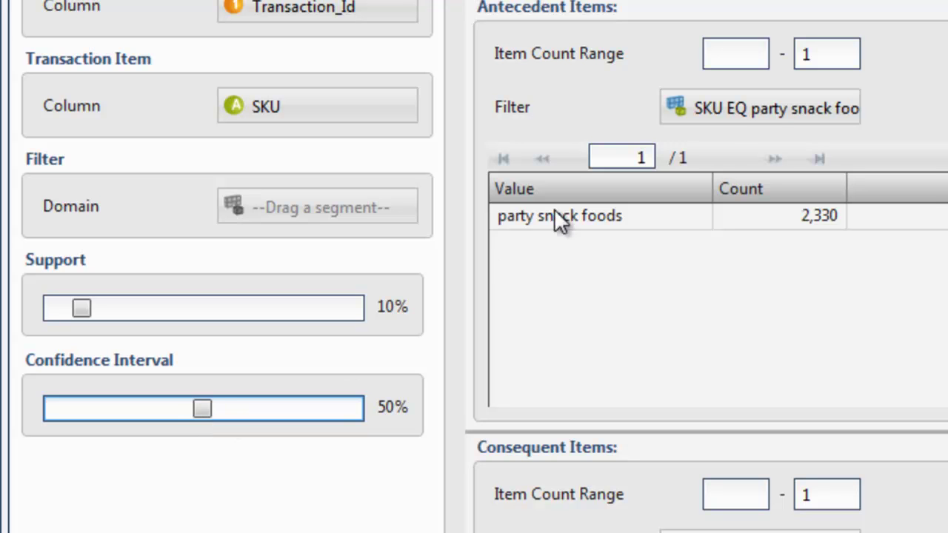
- Clear the party snack foods antecedent filter and delete the maximum antecedent item count
{"action": "right_click", "coordinate": [762, 106]}
{"action": "left_click", "coordinate": [789, 129]}
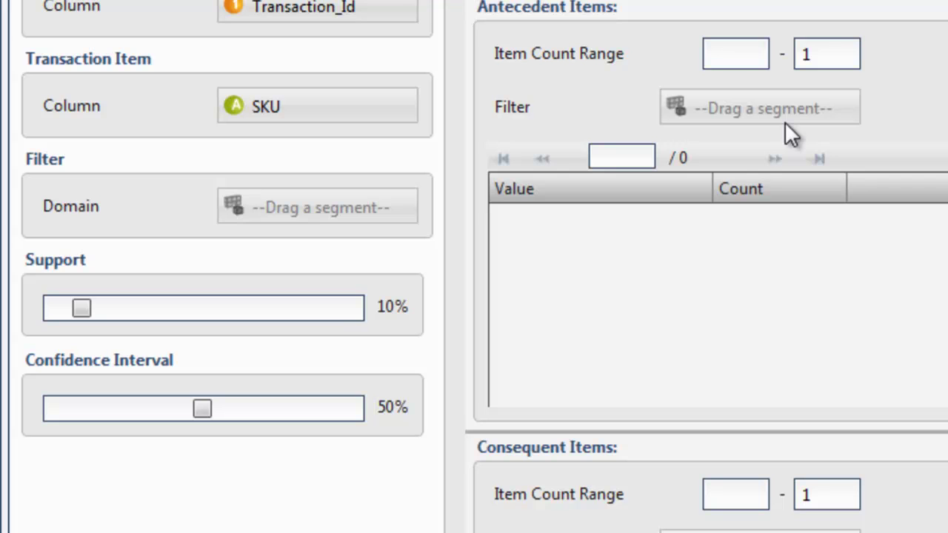
{"action": "left_click", "coordinate": [840, 47]}
{"action": "key", "text": "BackSpace"}
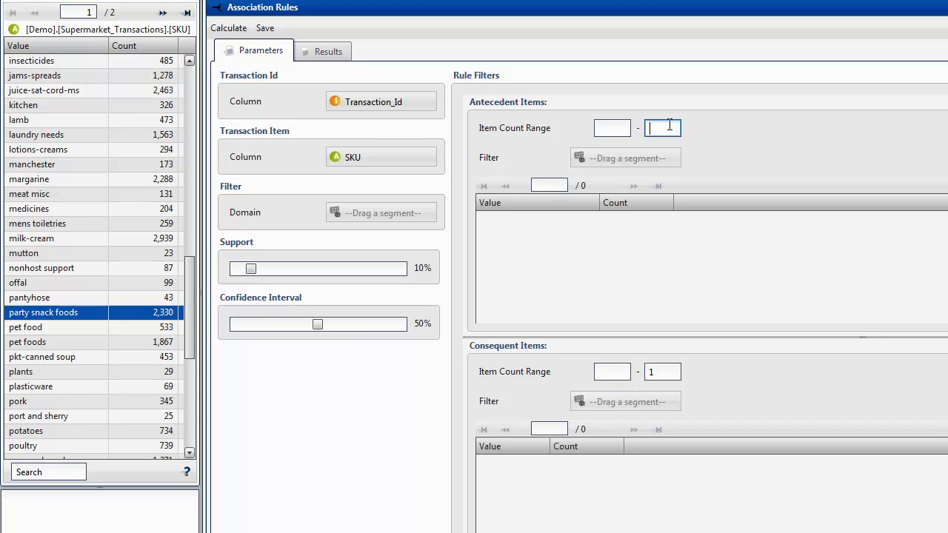
- Delete the 1 from the Consequent Item Count Range maximum to remove the one-item limit
{"action": "left_click", "coordinate": [669, 374]}
{"action": "key", "text": "BackSpace"}
- Recalculate the rules, sort them by negative rule lift, and widen the Antecedent and Consequent columns
{"action": "left_click", "coordinate": [234, 27]}
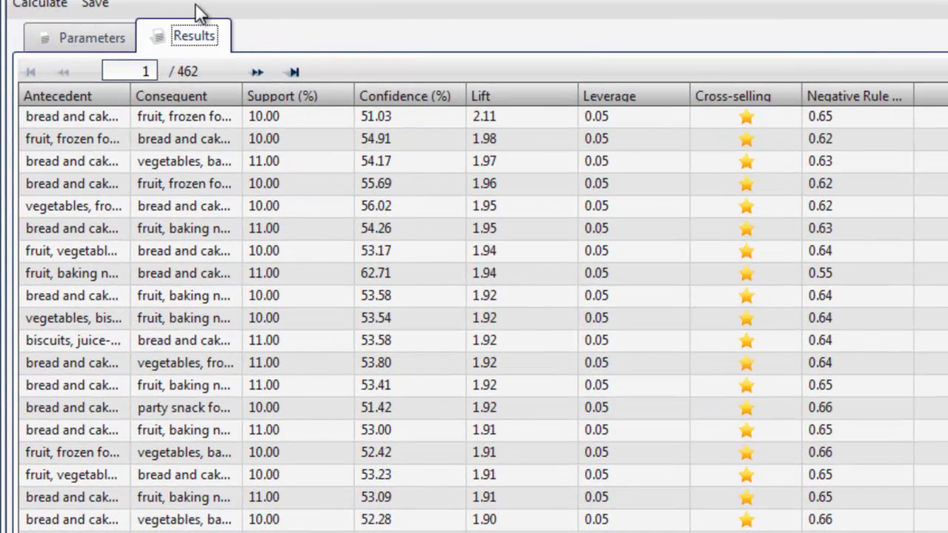
{"action": "left_click", "coordinate": [862, 97]}
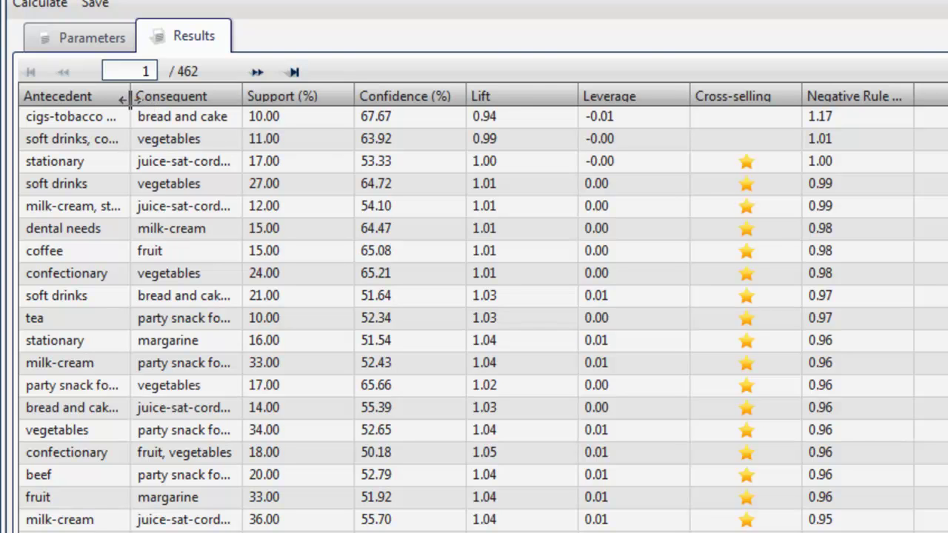
{"action": "left_click_drag", "start_coordinate": [128, 97], "coordinate": [210, 97]}
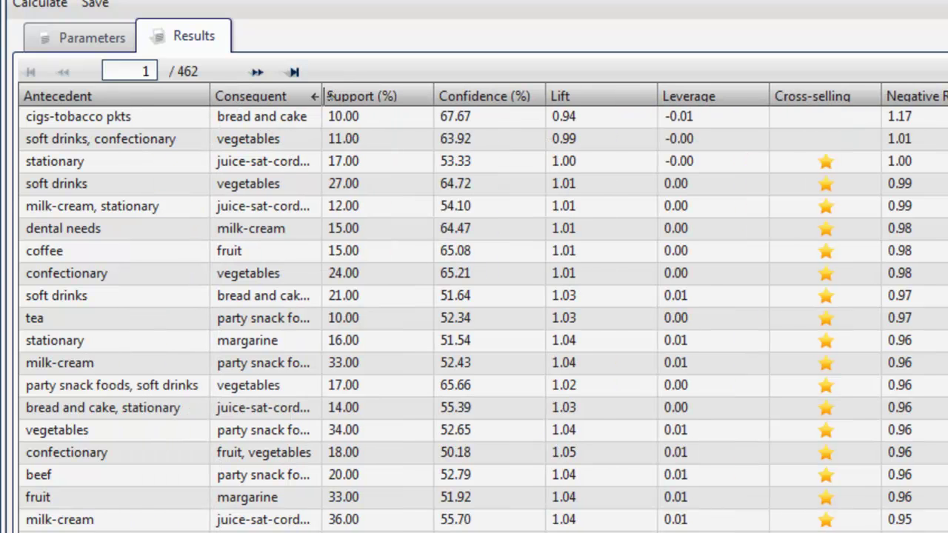
{"action": "left_click_drag", "start_coordinate": [324, 97], "coordinate": [453, 96]}
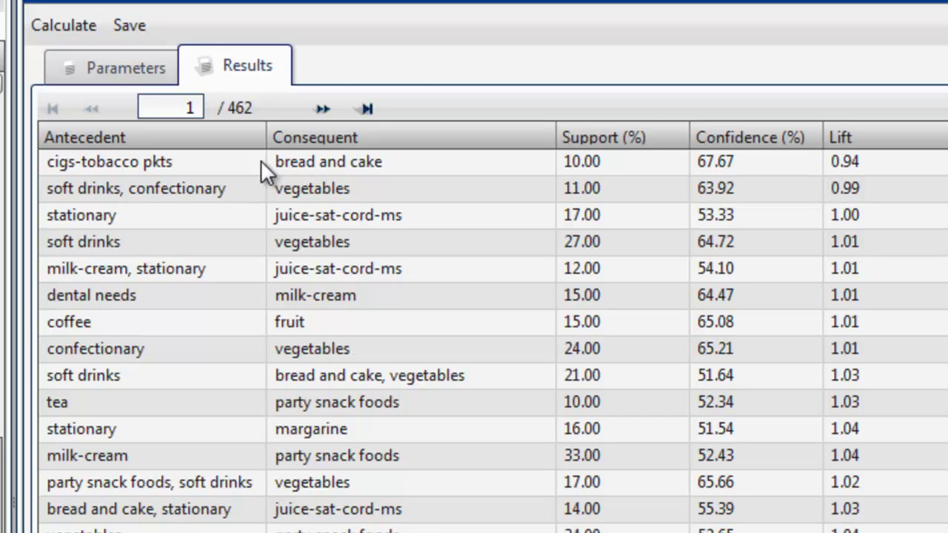
- Inspect the cigs-tobacco pkts → bread and cake rule and the soft drinks, confectionary rule
{"action": "left_click", "coordinate": [199, 163]}
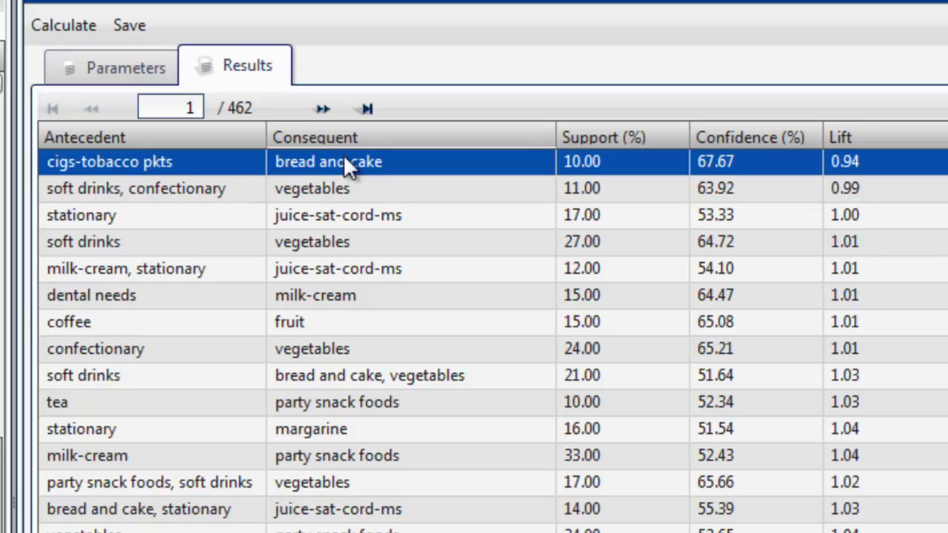
{"action": "left_click", "coordinate": [159, 193]}
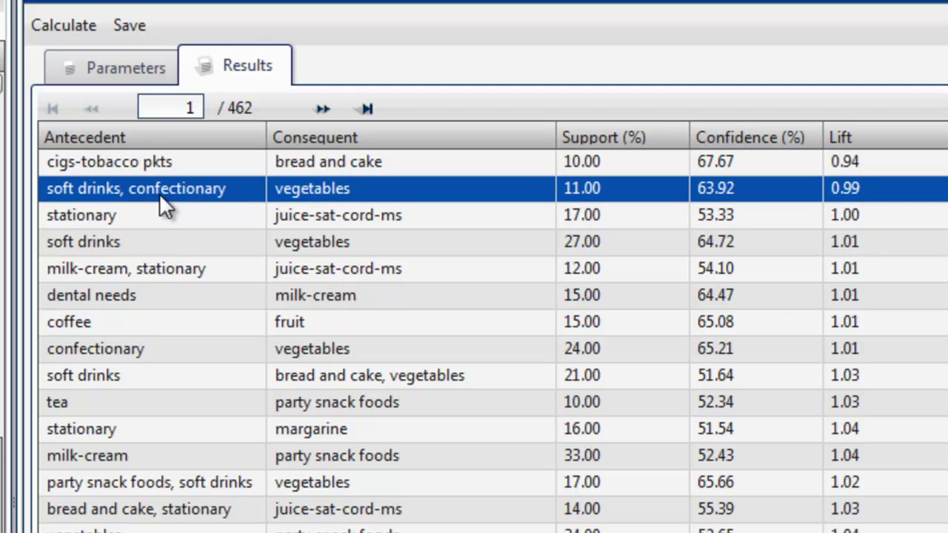
{"action": "left_click", "coordinate": [202, 162]}
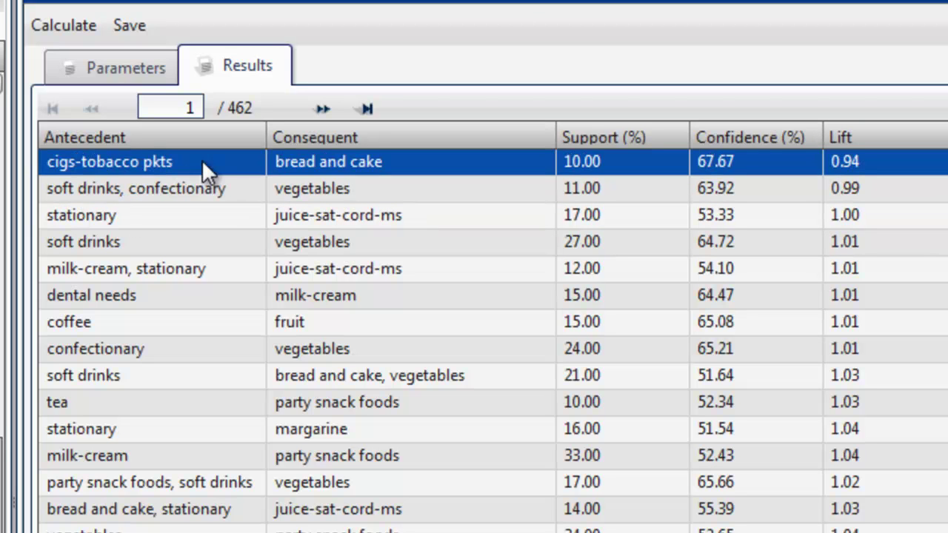